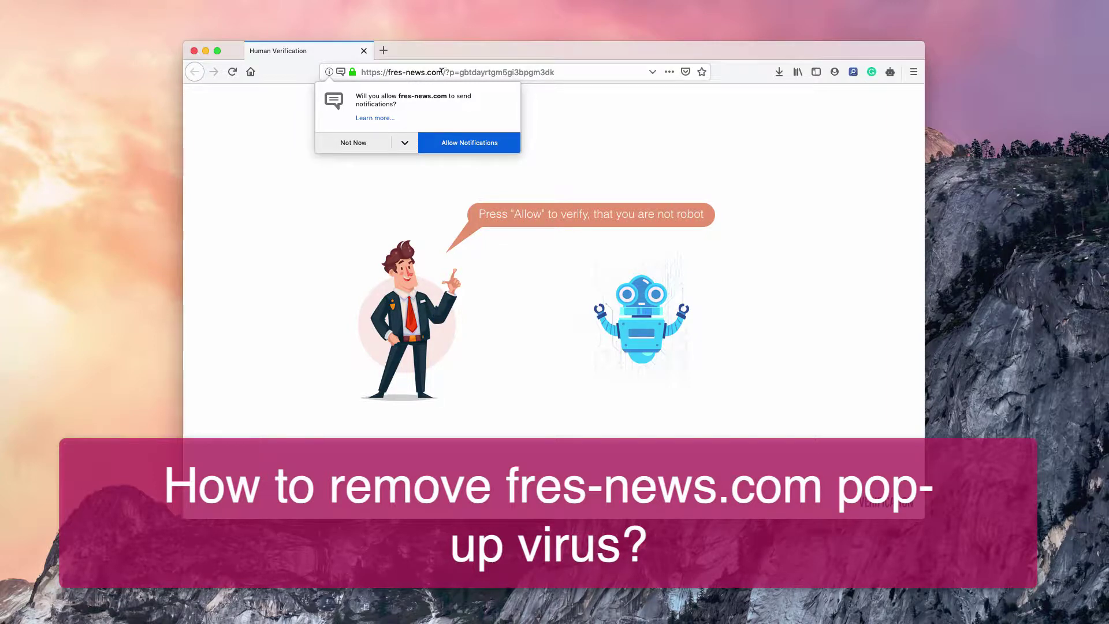
Step: Highlight the fres-news.com domain in Firefox's address bar, deselect it, then refocus the browser window
mouse_move(443, 72)
left_mouse_down()
mouse_move(395, 71)
mouse_move(434, 52)
left_mouse_up()
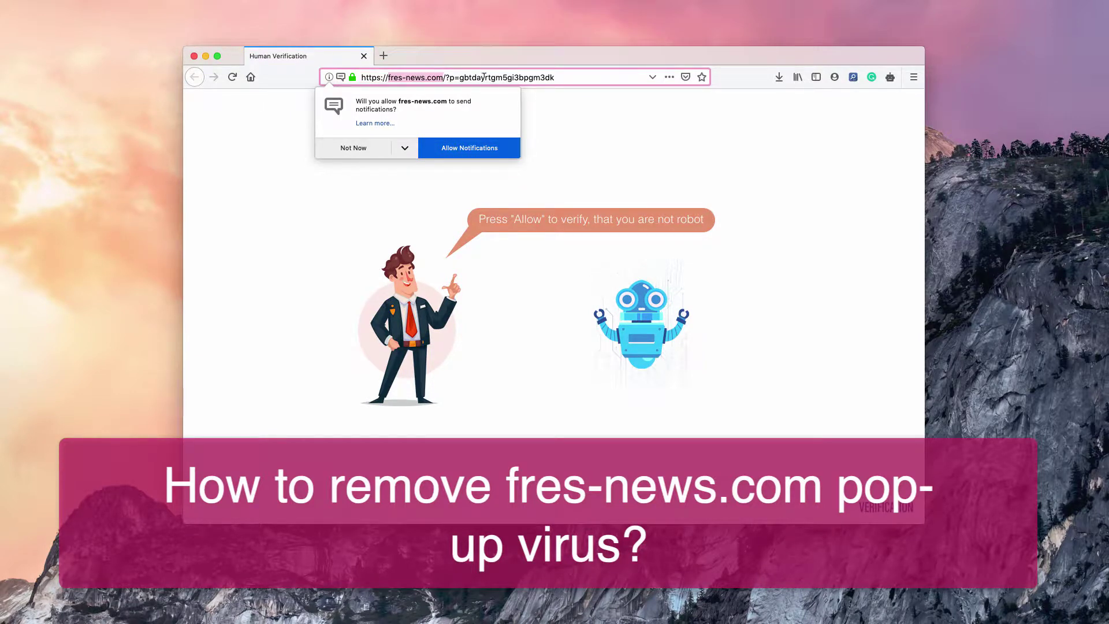
left_click(601, 80)
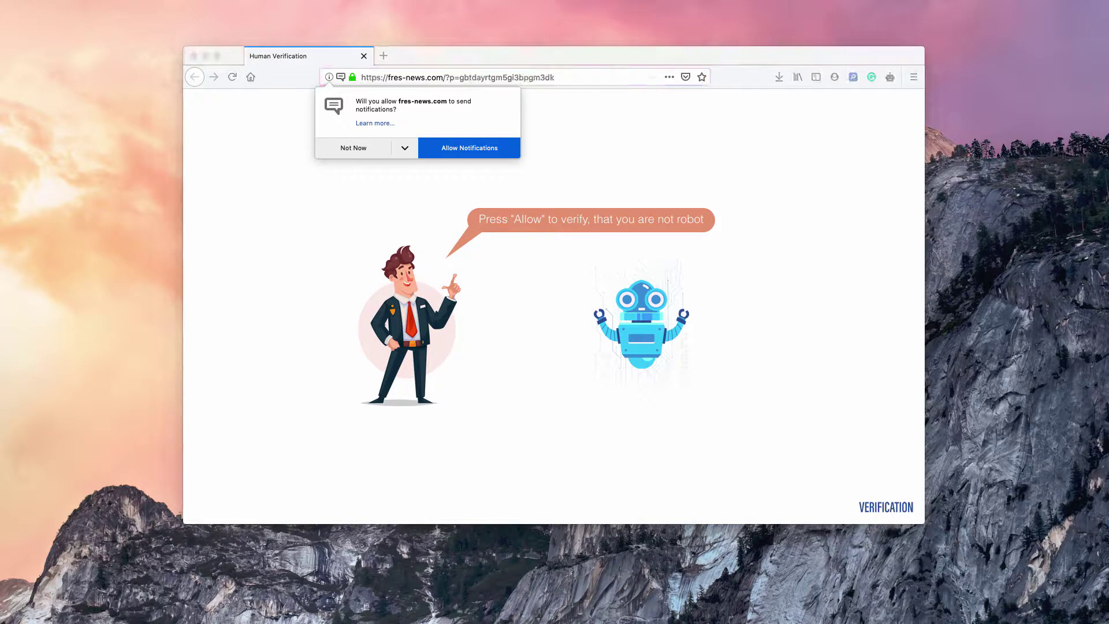
left_click(513, 61)
Step: Open a new Finder window on the Applications folder and nudge it into place
key("super+shift+c")
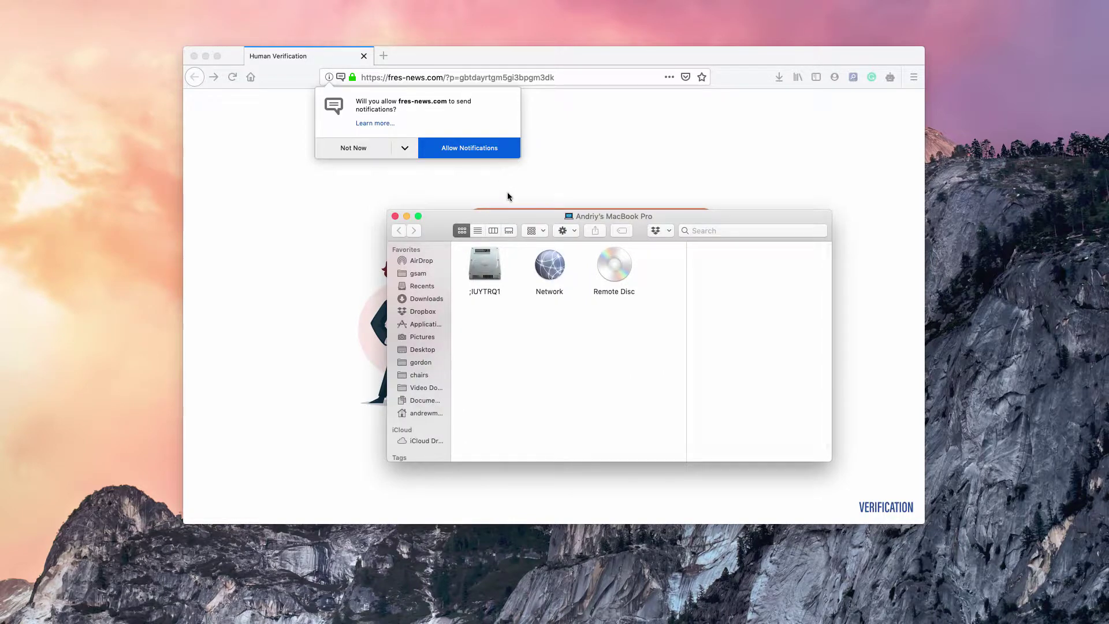
left_click(416, 325)
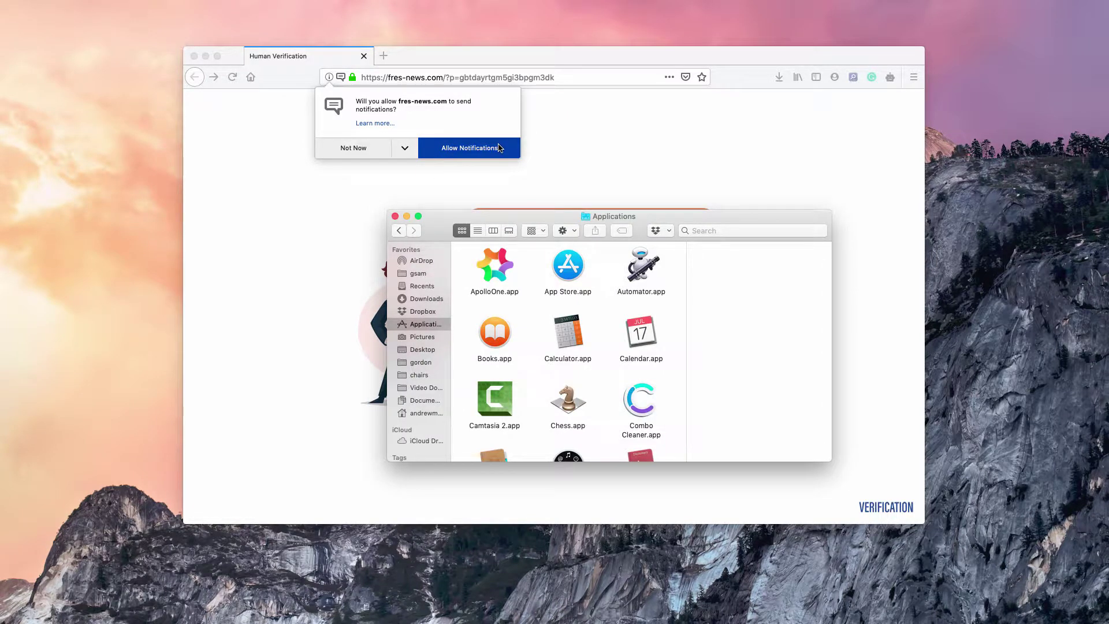
left_click_drag(574, 214, 571, 203)
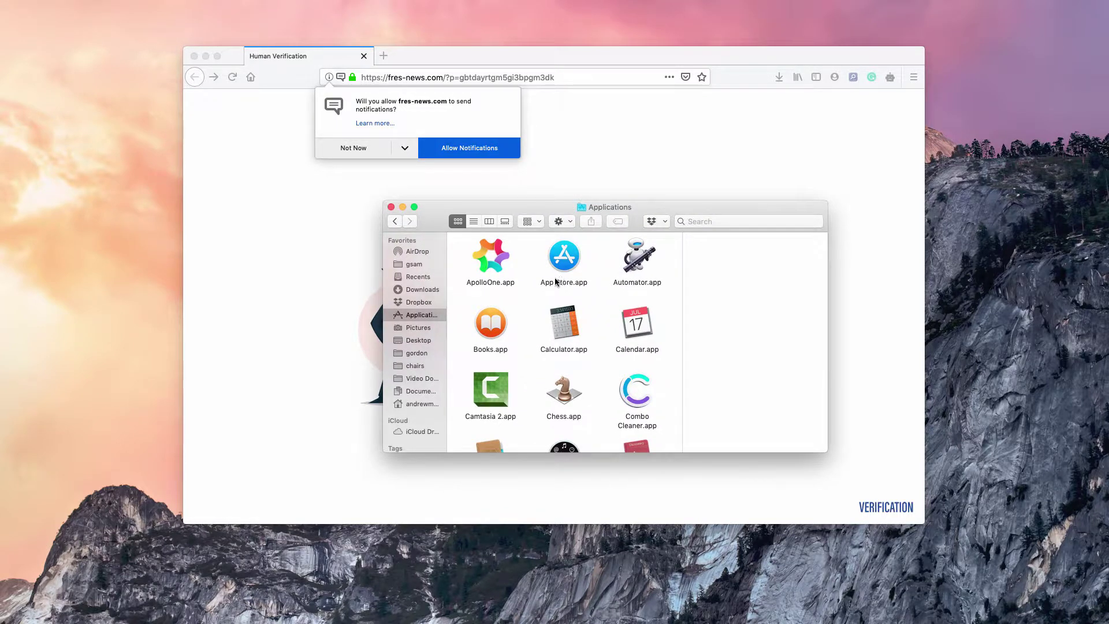
Step: Scroll through the installed apps, including Combo Cleaner, then close the Applications window
scroll(503, 317, "down", 3)
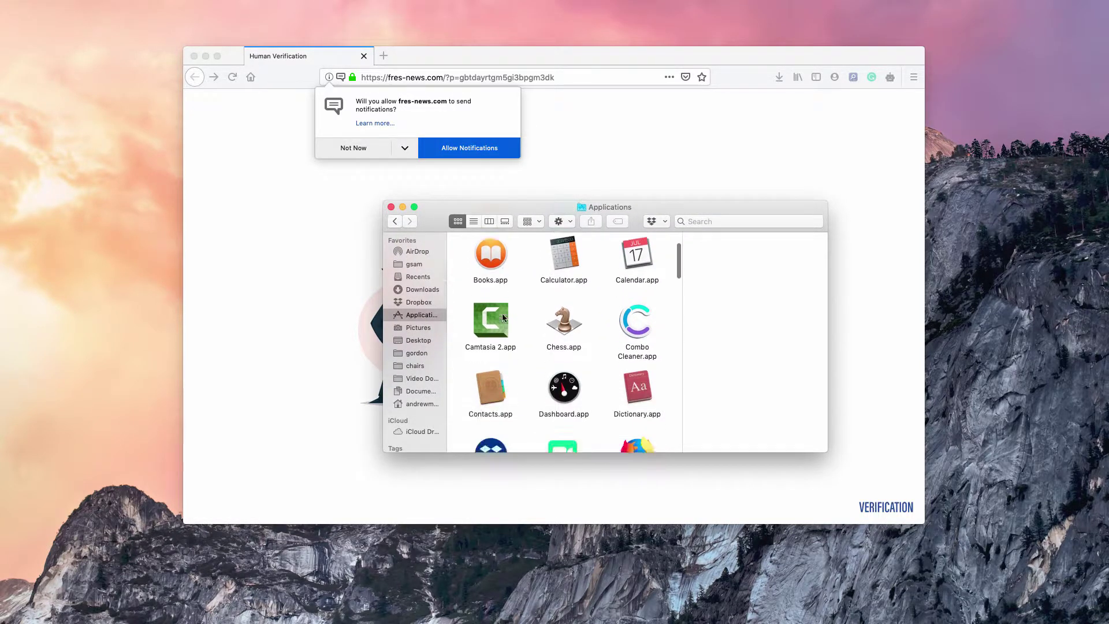
scroll(503, 317, "down", 3)
scroll(512, 365, "down", 5)
scroll(512, 365, "down", 5)
scroll(516, 369, "down", 4)
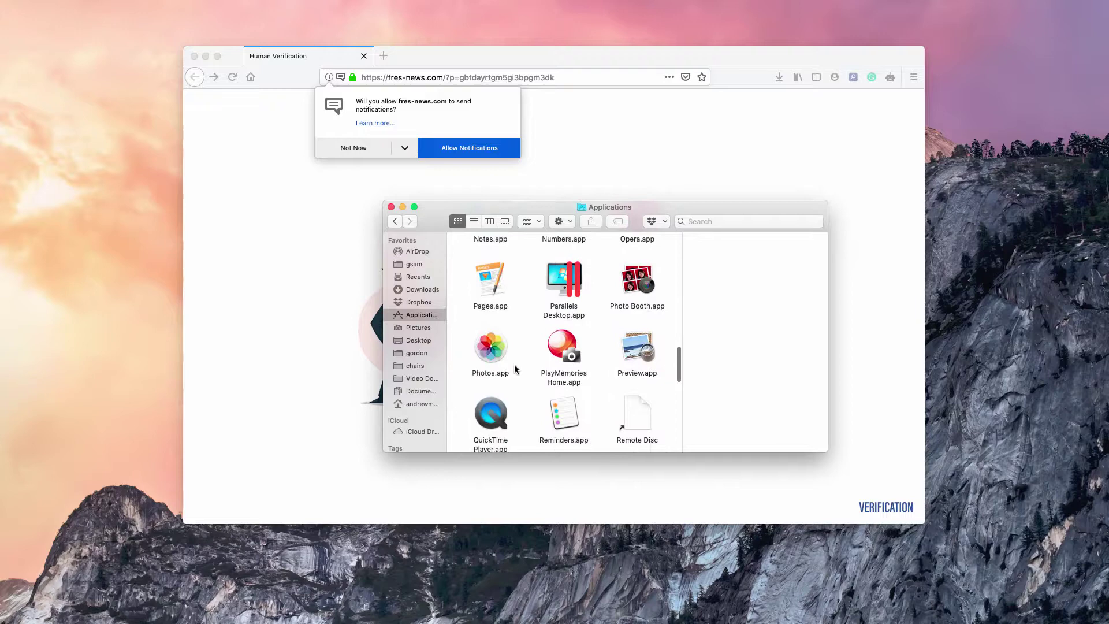
scroll(513, 367, "down", 5)
scroll(502, 366, "down", 5)
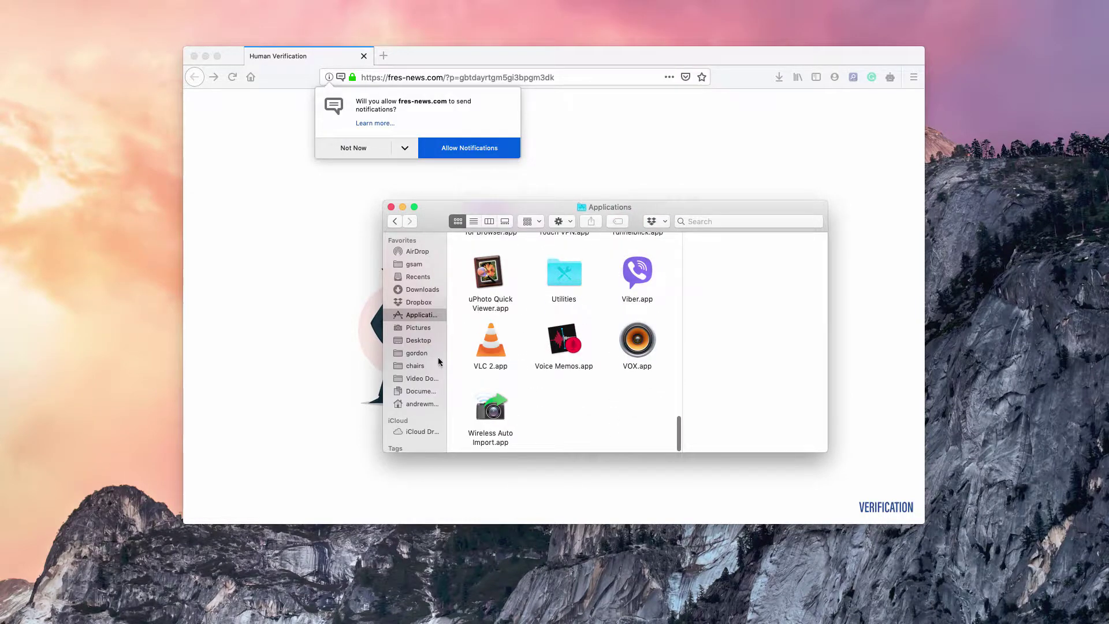
scroll(520, 353, "up", 3)
scroll(606, 346, "down", 3)
scroll(578, 350, "up", 3)
scroll(566, 352, "up", 2)
scroll(554, 355, "up", 3)
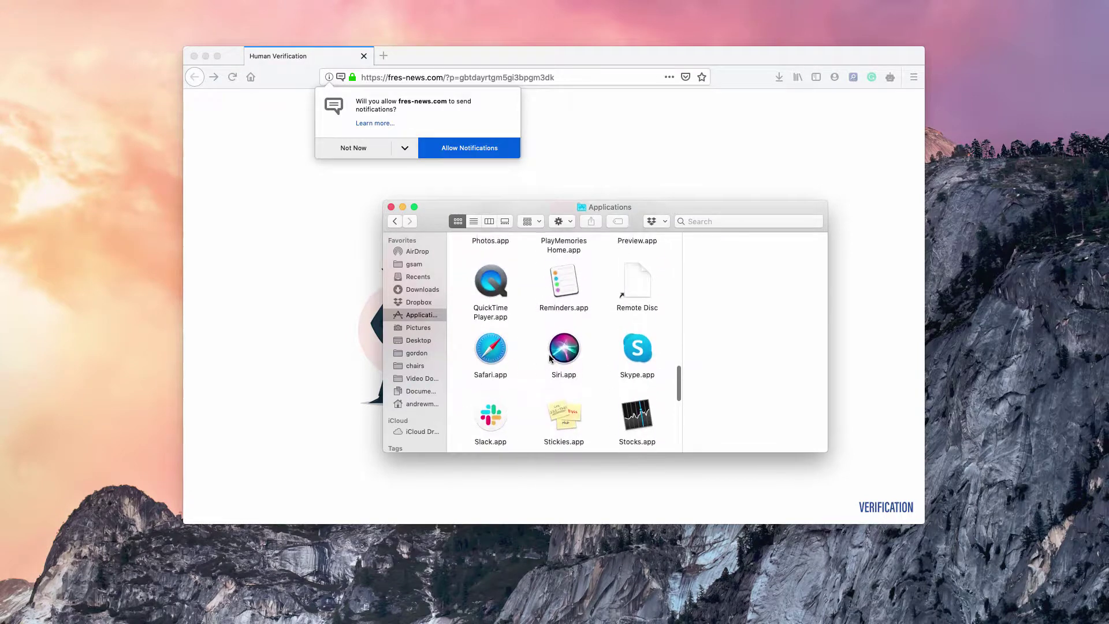
scroll(597, 369, "down", 2)
scroll(623, 378, "down", 2)
scroll(642, 387, "up", 1)
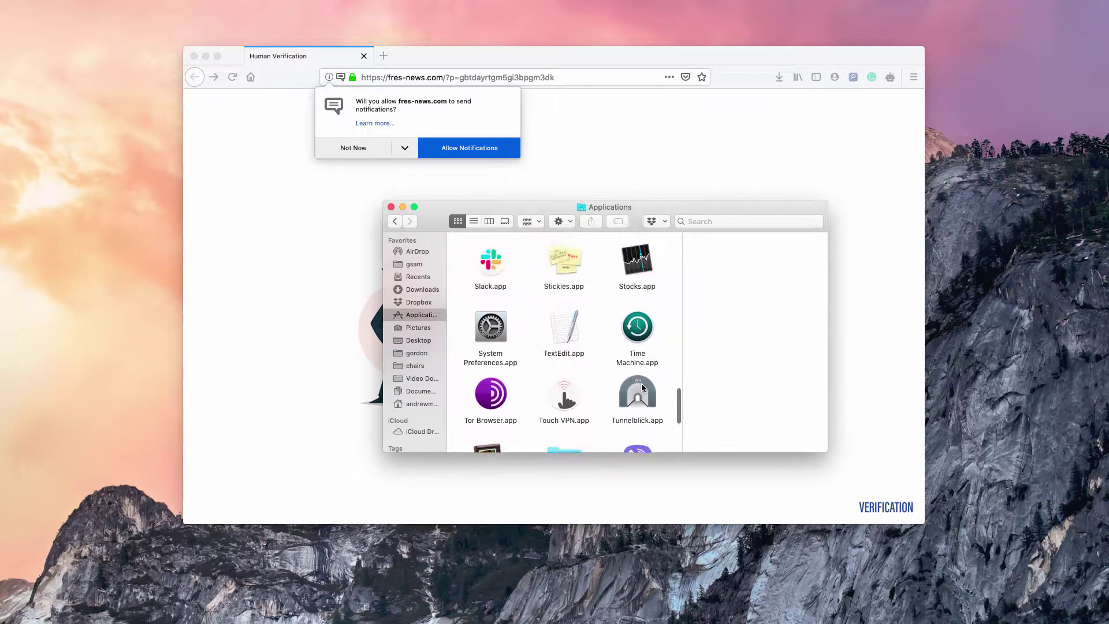
scroll(642, 386, "up", 2)
scroll(577, 375, "down", 5)
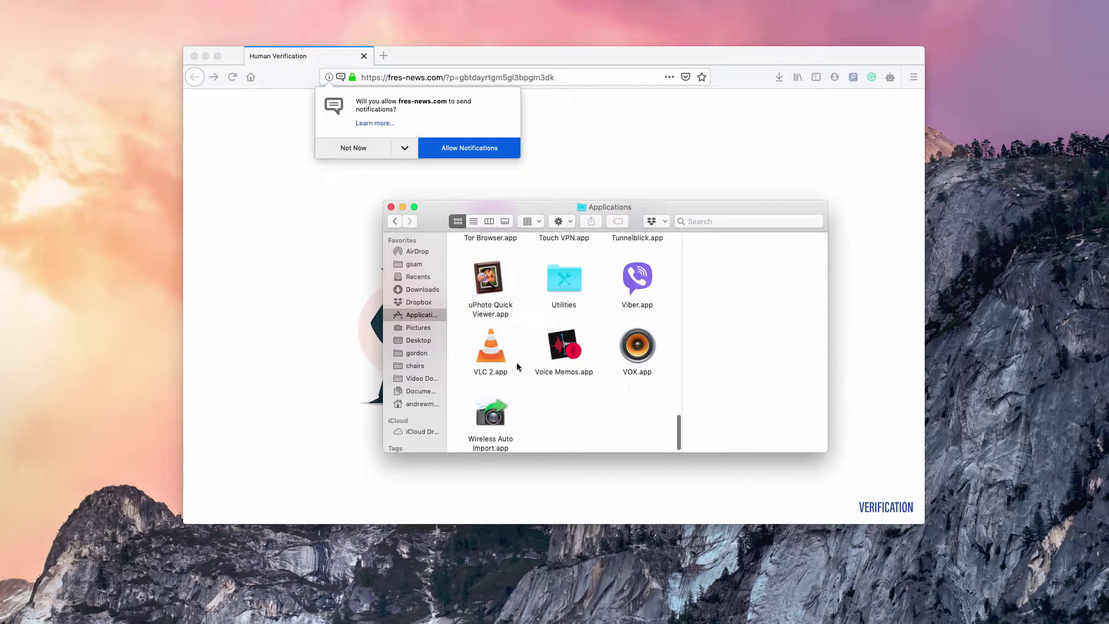
scroll(518, 366, "up", 2)
scroll(517, 362, "up", 2)
scroll(491, 362, "up", 1)
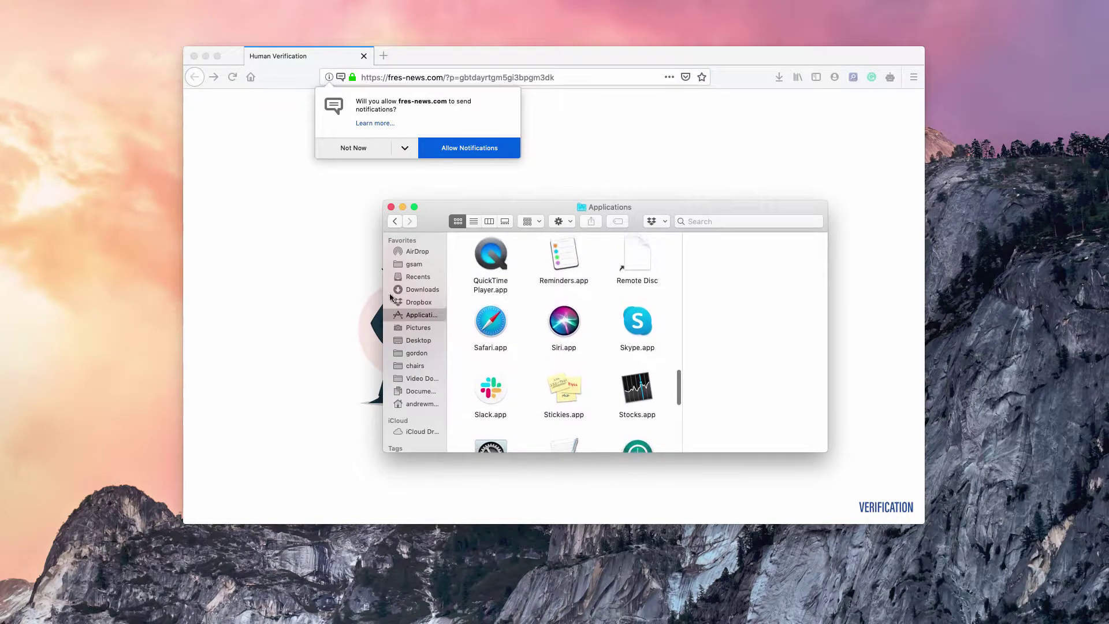
left_click(390, 208)
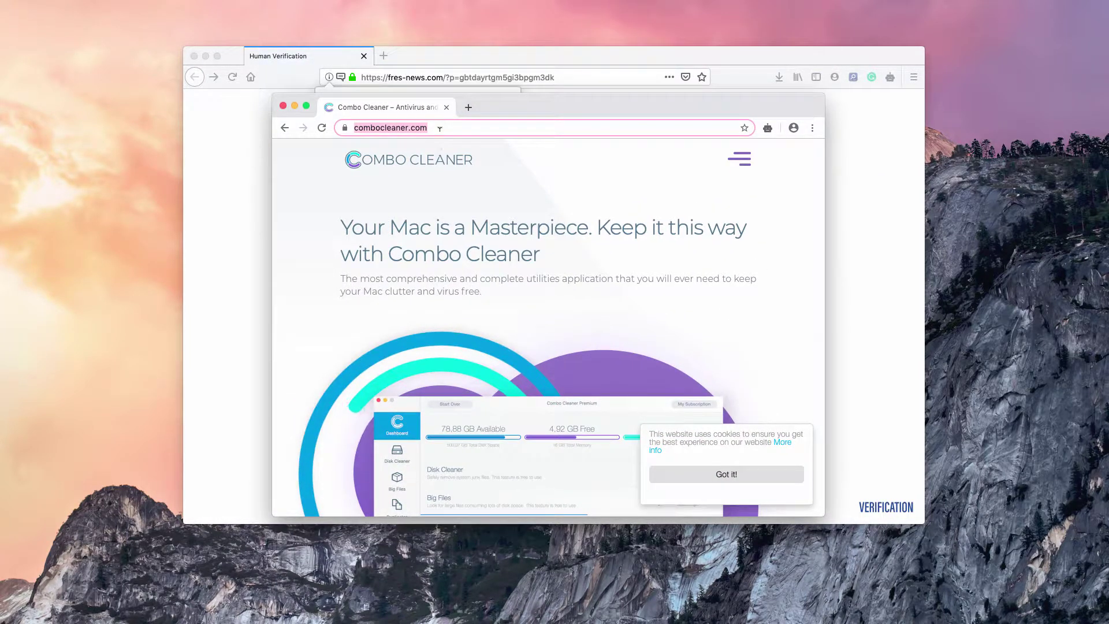
Step: Highlight the combocleaner.com domain in Chrome's address bar, then close the Chrome window
left_click(440, 128)
left_click_drag(476, 128, 402, 127)
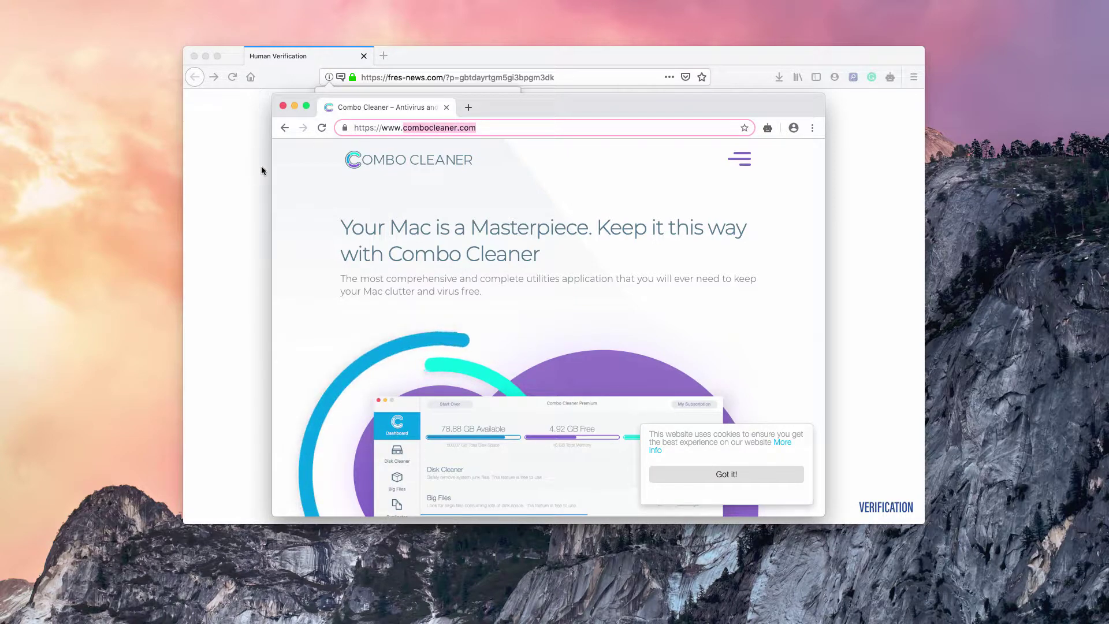
left_click(473, 128)
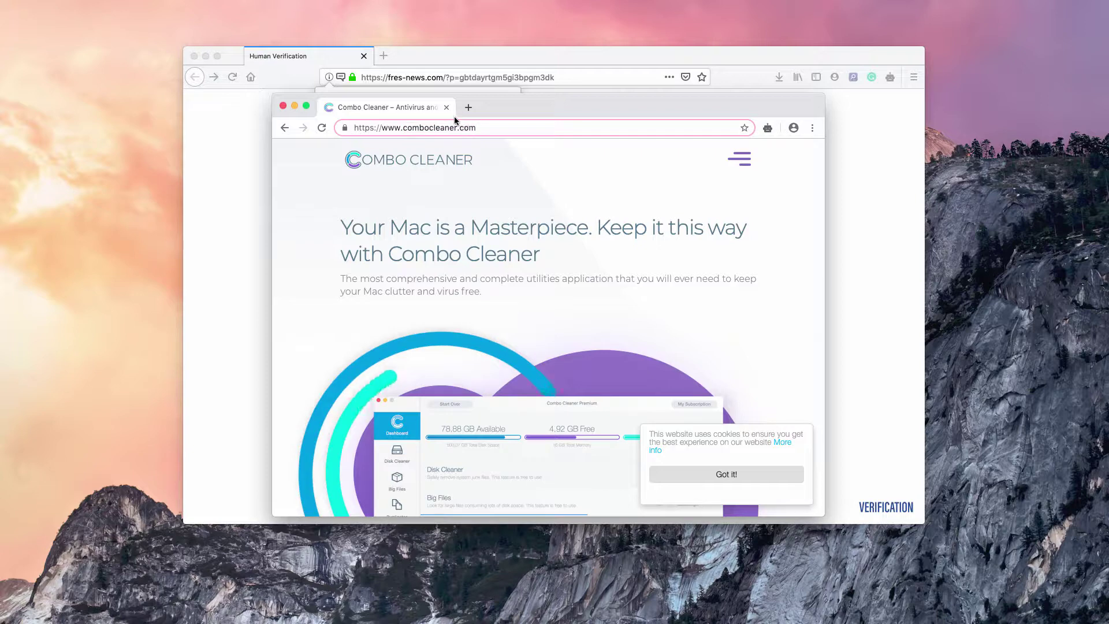
left_click(238, 144)
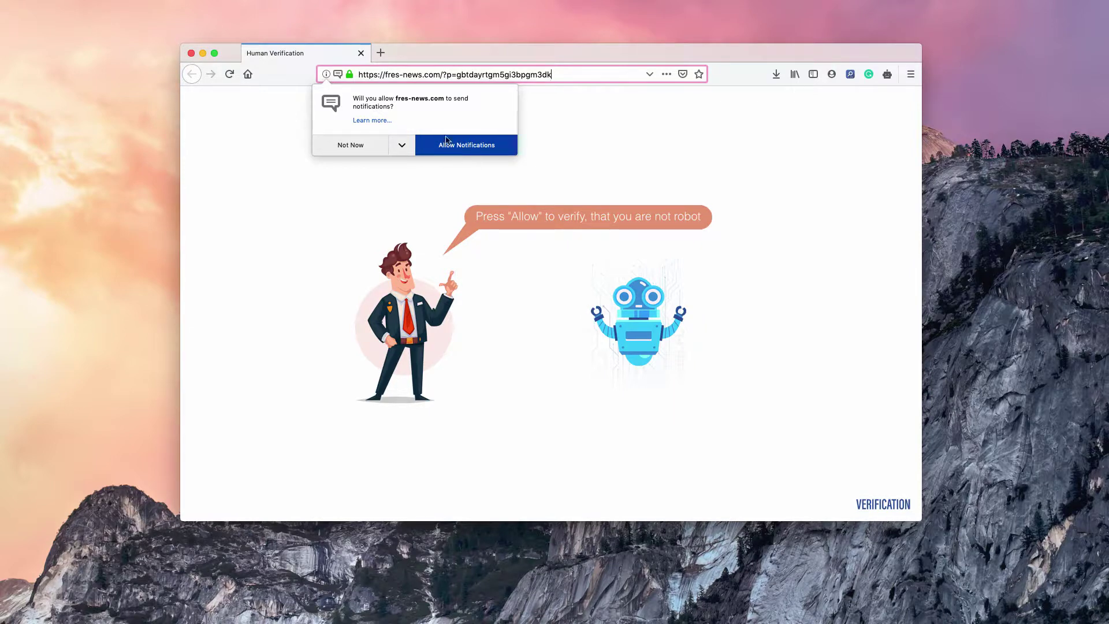
Step: Allow fres-news.com notifications, which redirects to a fake Apple three-virus warning page
left_click(474, 149)
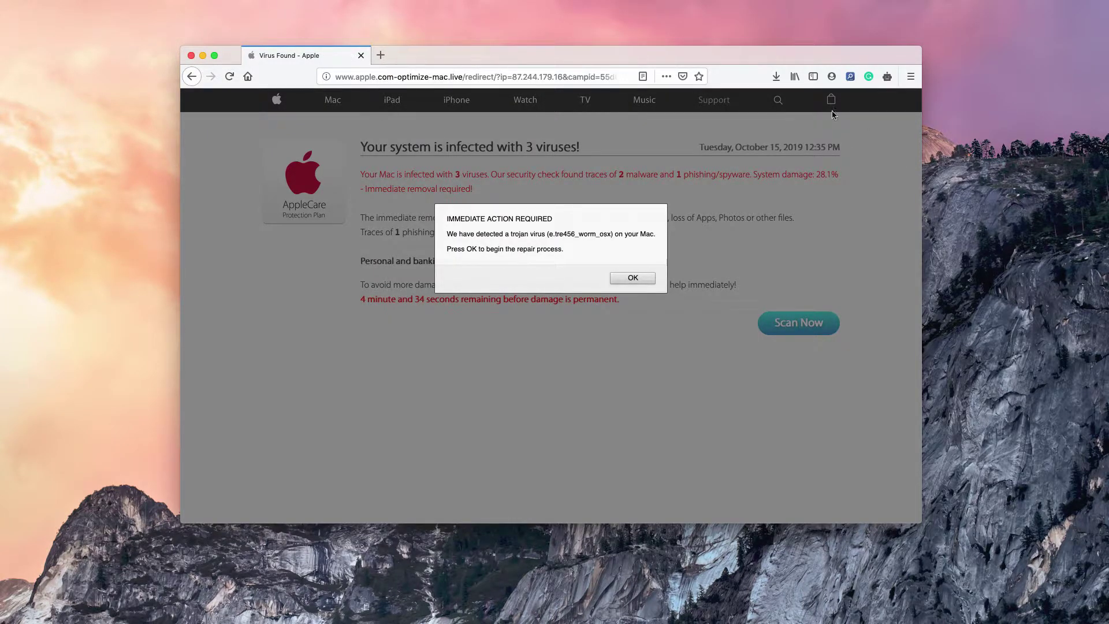
Step: Open Firefox Preferences on Privacy & Security and scroll down to the Permissions section
left_click(911, 80)
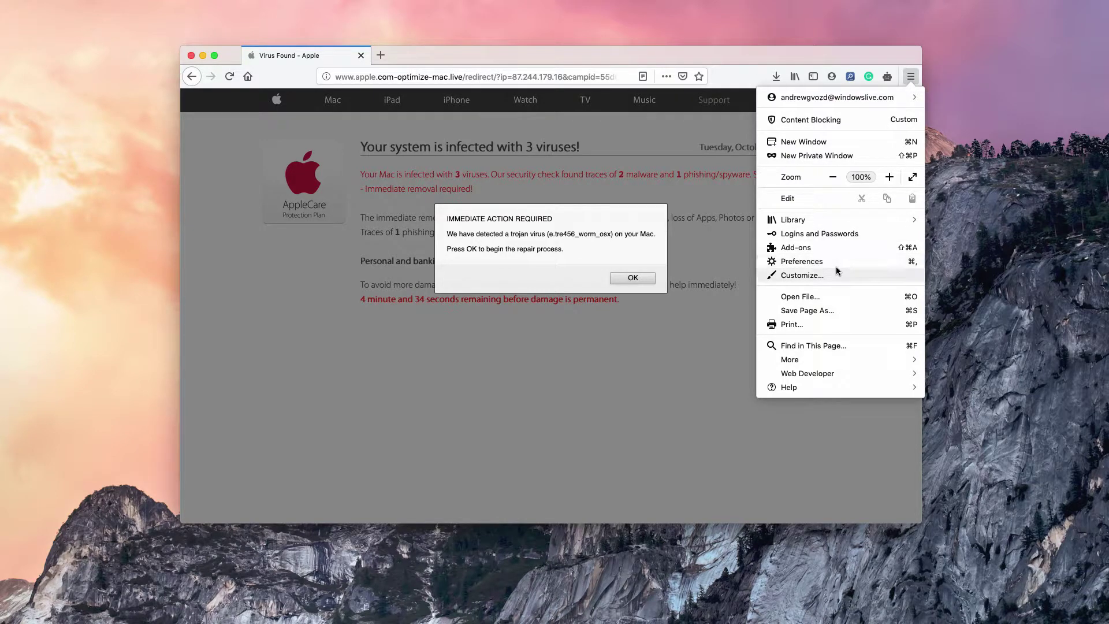
left_click(807, 264)
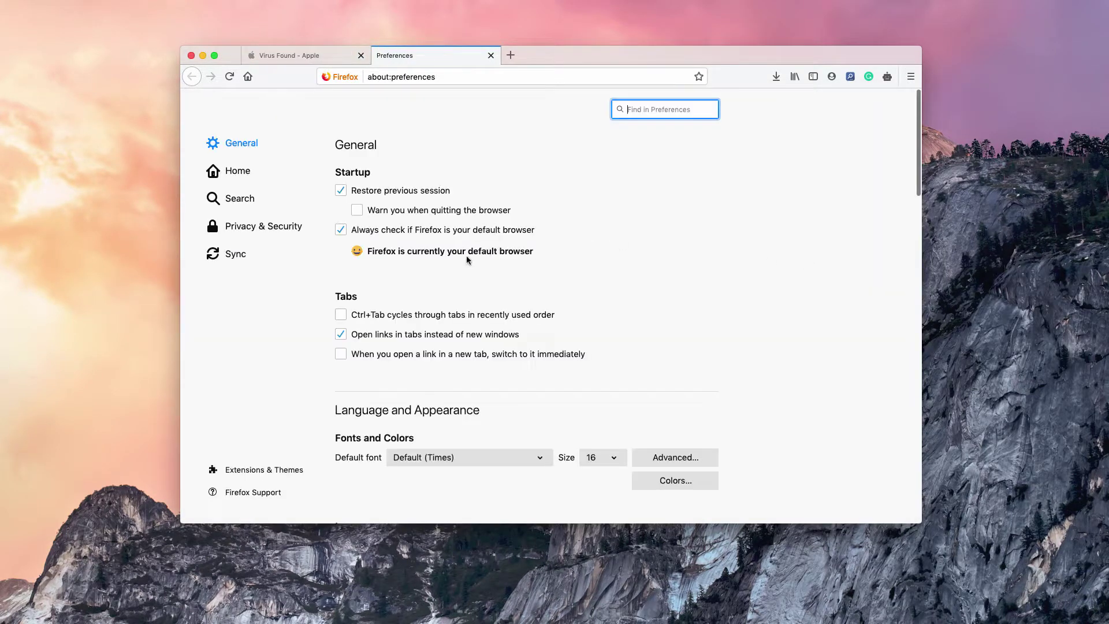
left_click(246, 226)
scroll(347, 277, "down", 4)
scroll(365, 297, "down", 5)
scroll(369, 304, "down", 5)
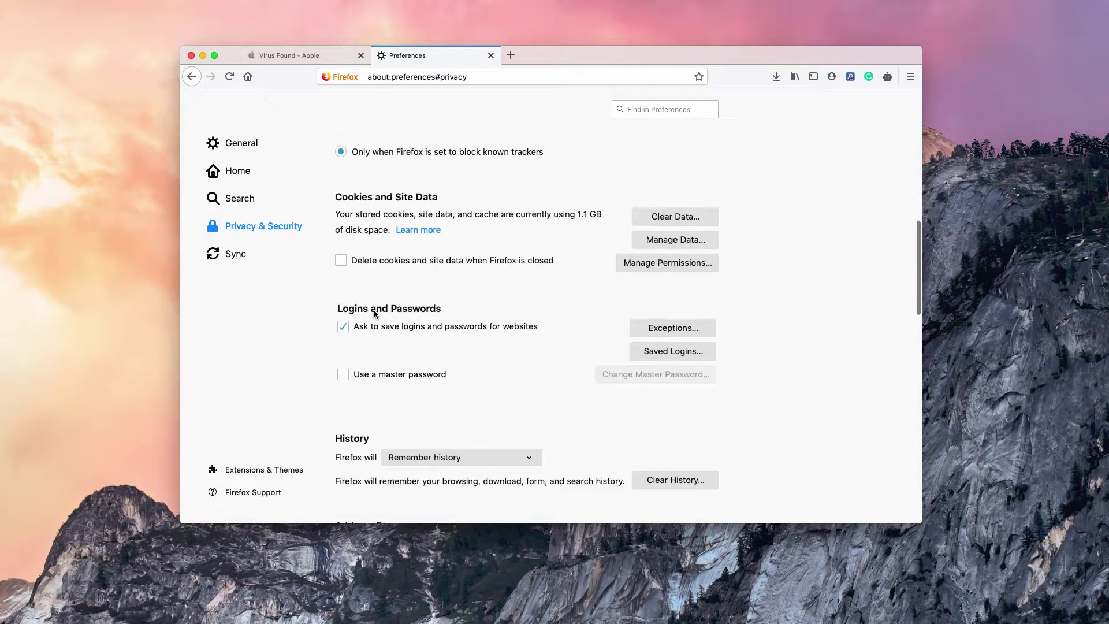
scroll(371, 309, "down", 4)
scroll(374, 313, "down", 7)
scroll(374, 312, "down", 3)
scroll(387, 274, "up", 3)
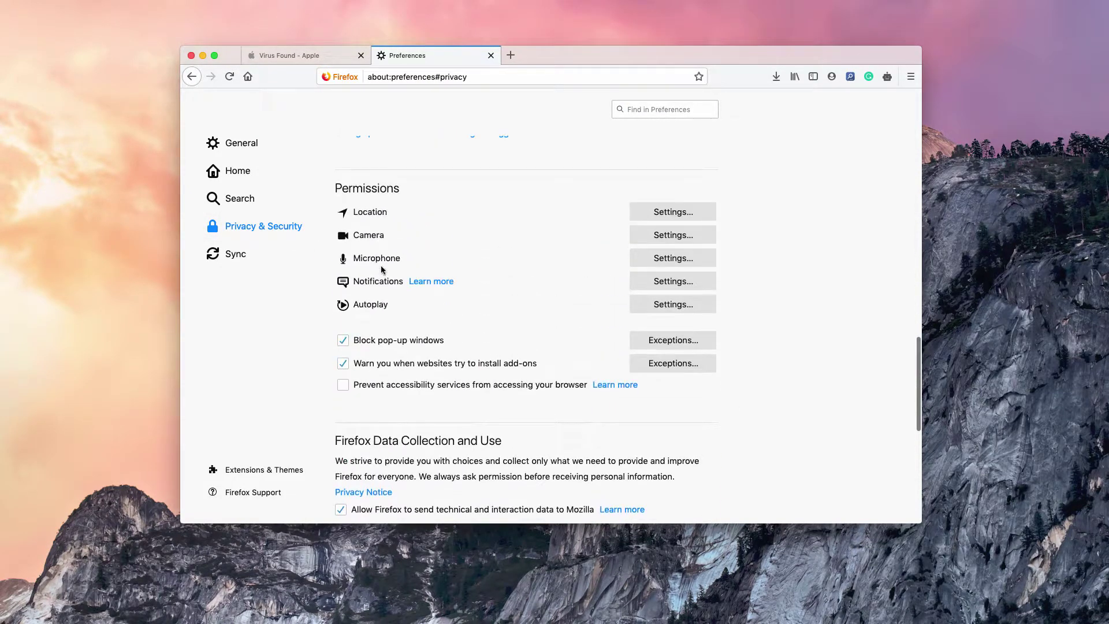
Step: Block and remove seplumming.pro, then remove news-easy.com from the notification permissions list
left_click(660, 282)
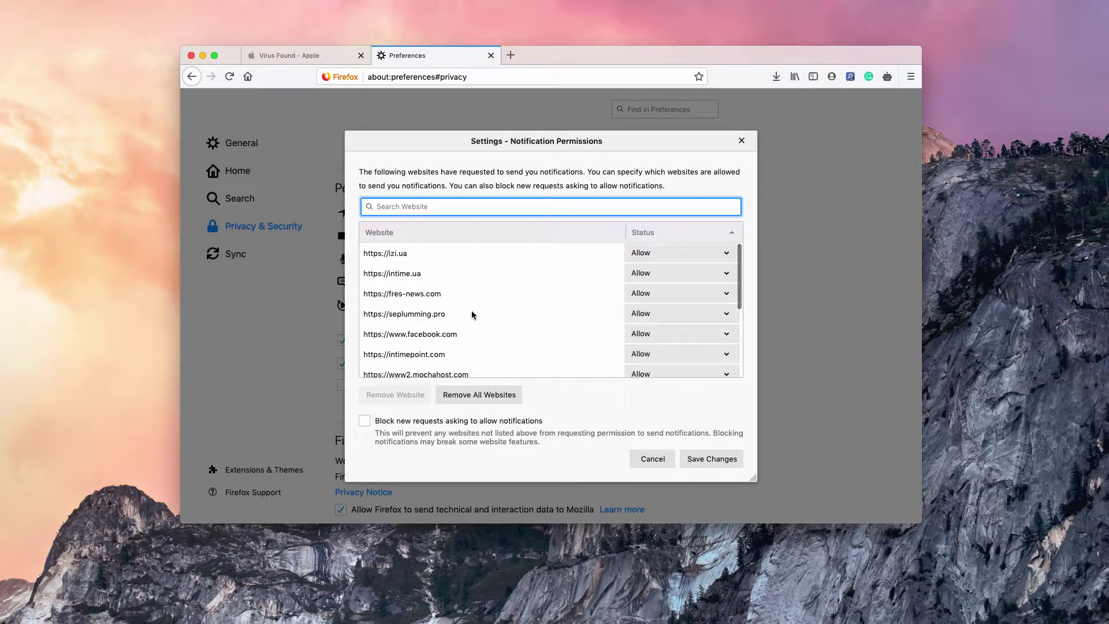
left_click(438, 316)
left_click(718, 318)
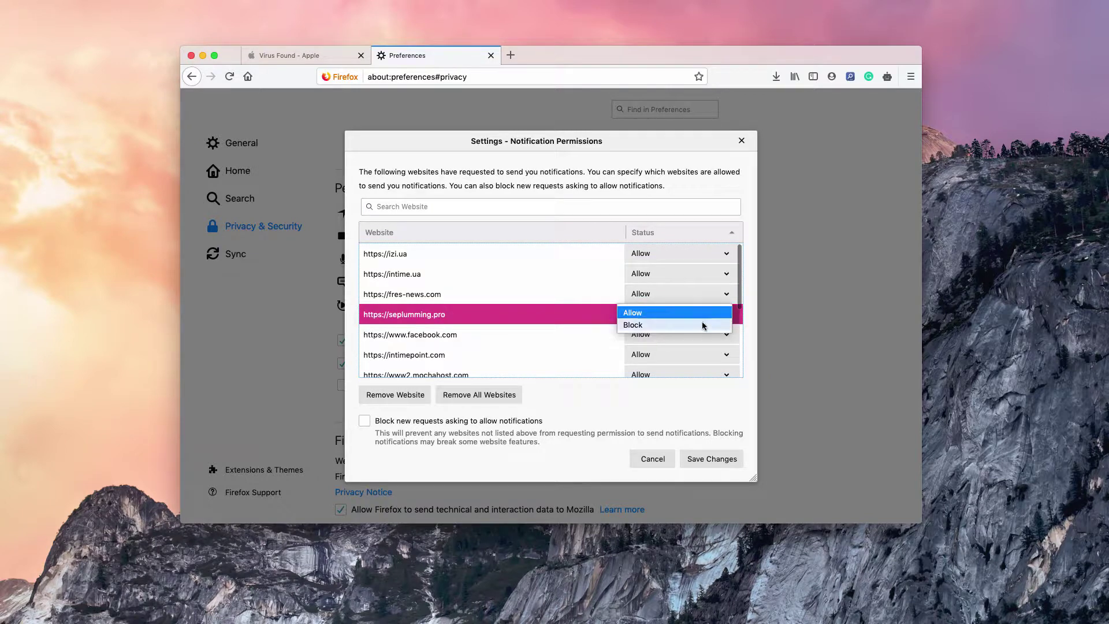
left_click(670, 326)
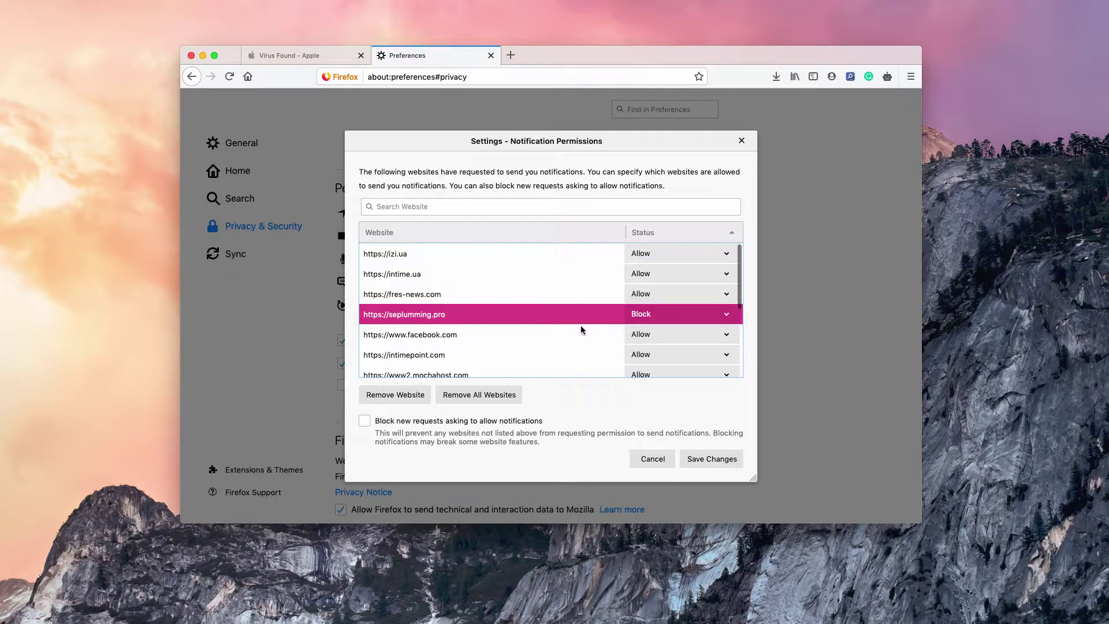
left_click(396, 397)
scroll(429, 345, "down", 3)
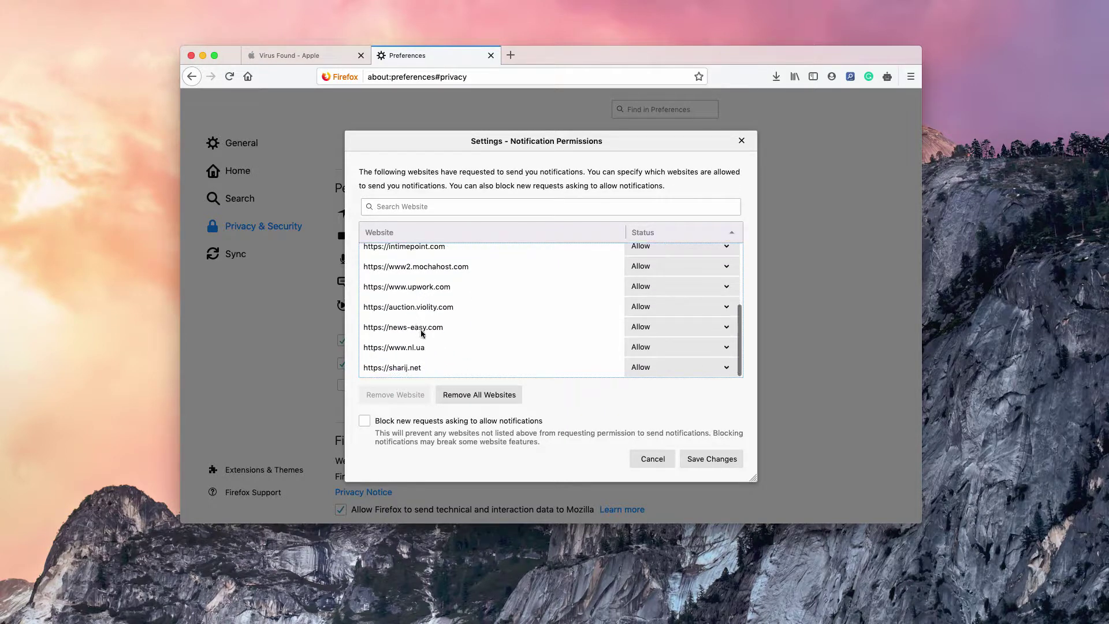
left_click(422, 330)
left_click(411, 397)
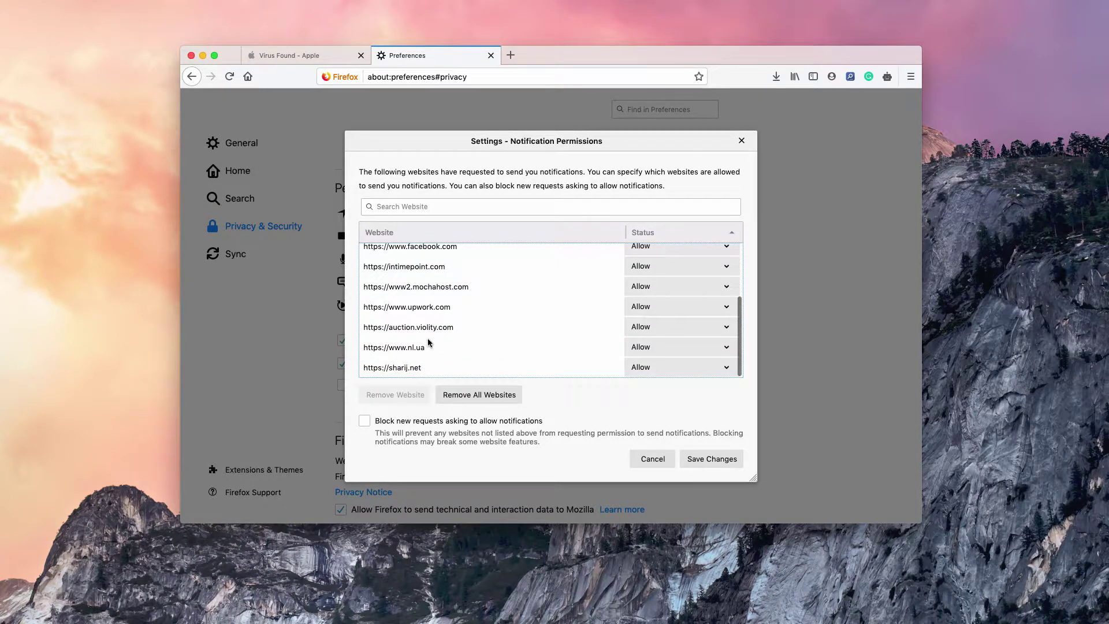
Step: Save the notification permission changes and close the Preferences tab
scroll(436, 331, "up", 3)
scroll(445, 327, "down", 3)
scroll(444, 327, "up", 3)
scroll(445, 326, "down", 3)
scroll(428, 359, "up", 1)
scroll(513, 283, "up", 2)
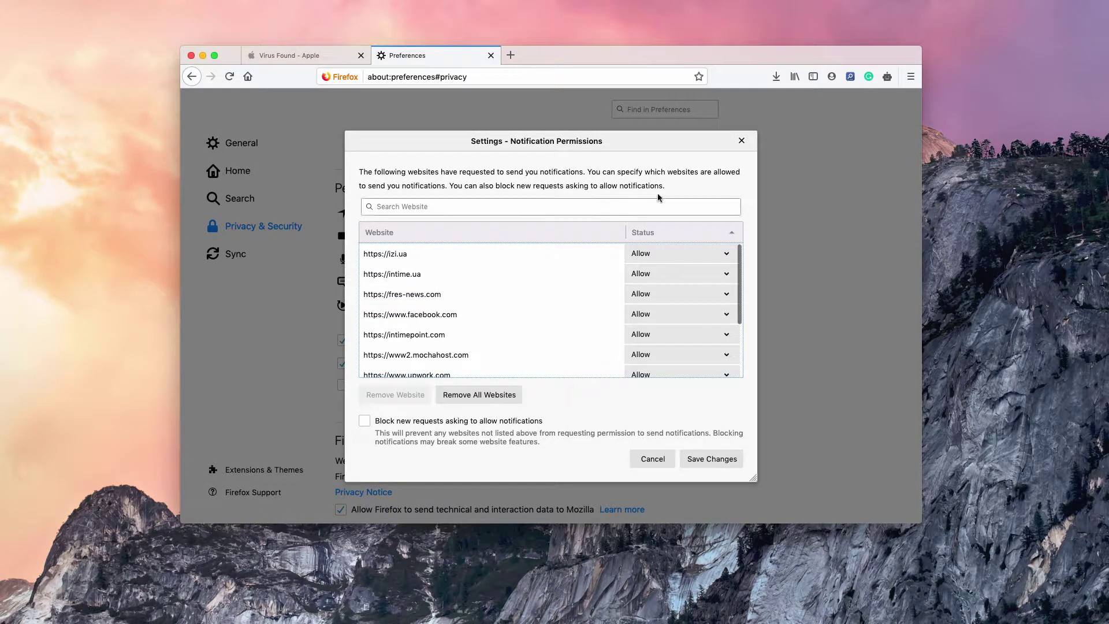
left_click(741, 141)
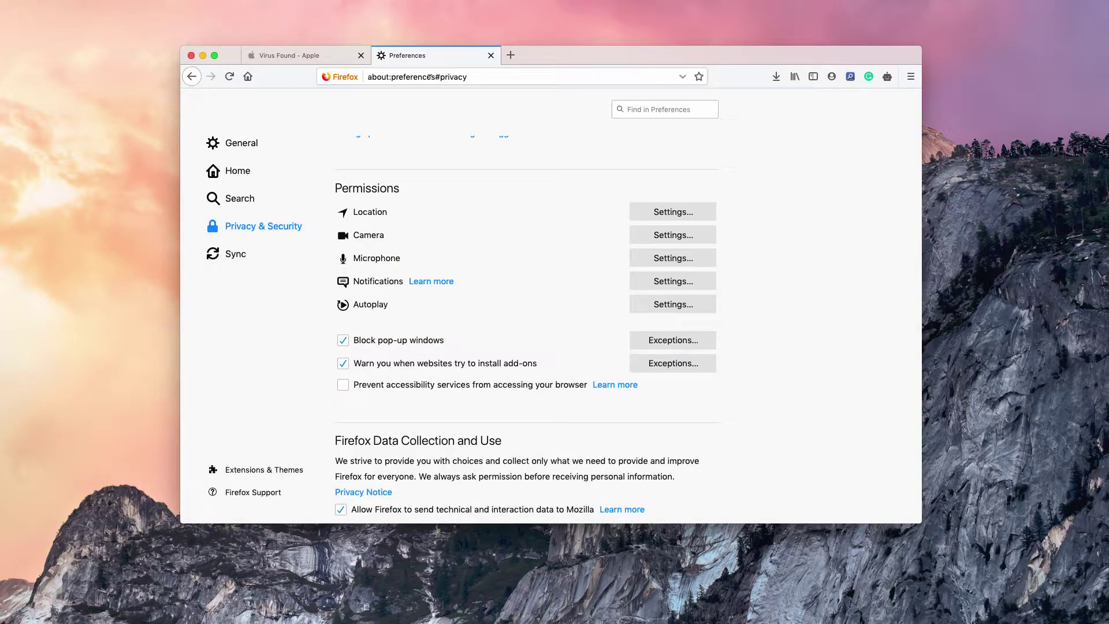
left_click(491, 56)
Step: Bring the Chrome window forward and highlight part of the combocleaner.com address
left_click(531, 104)
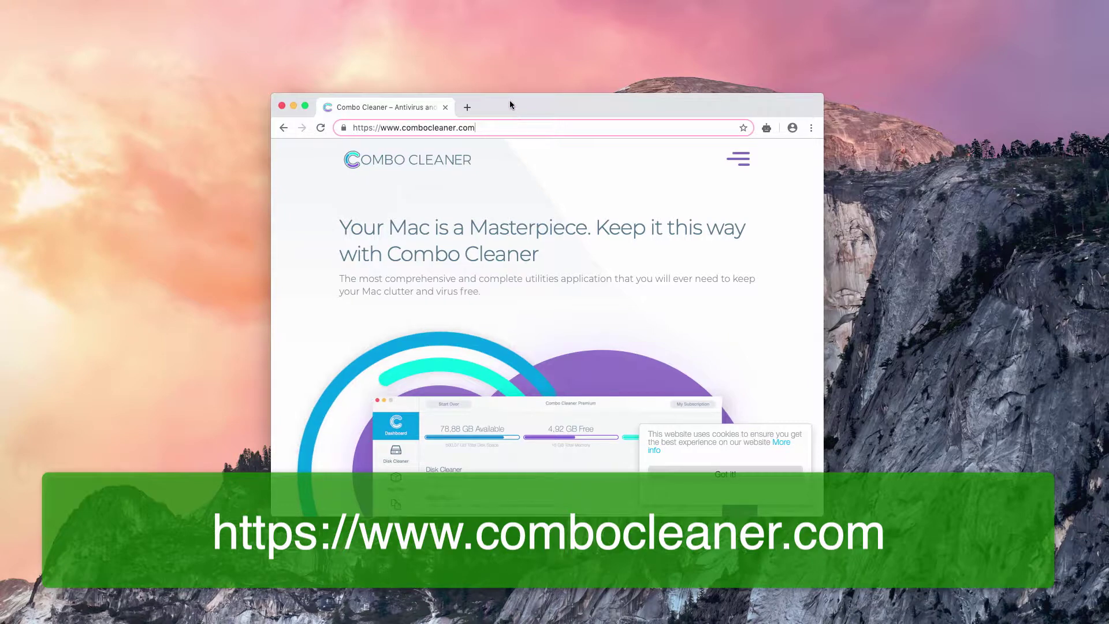
left_click_drag(480, 127, 404, 127)
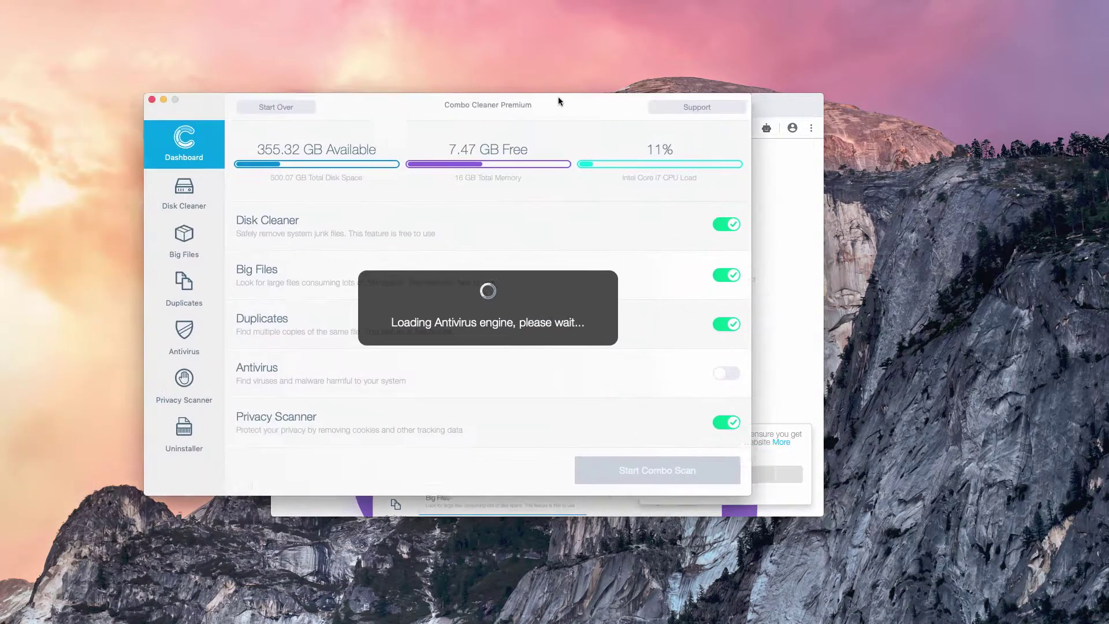
Step: Dismiss the update prompt, browse Antivirus and Disk Cleaner, then start a Combo Scan from the Dashboard
left_click(609, 308)
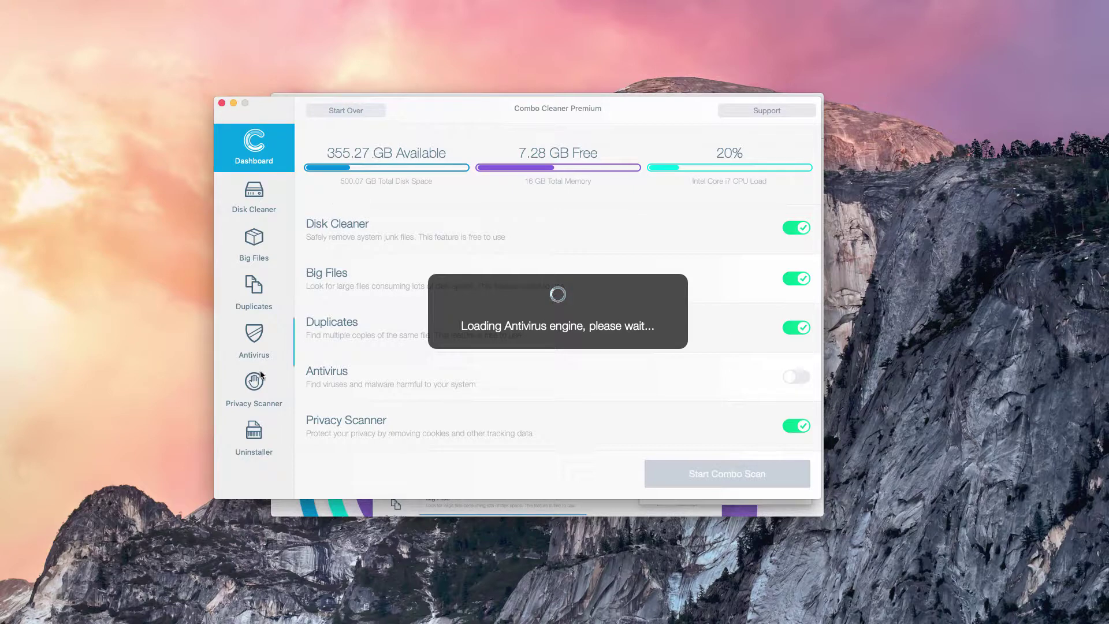
left_click(252, 344)
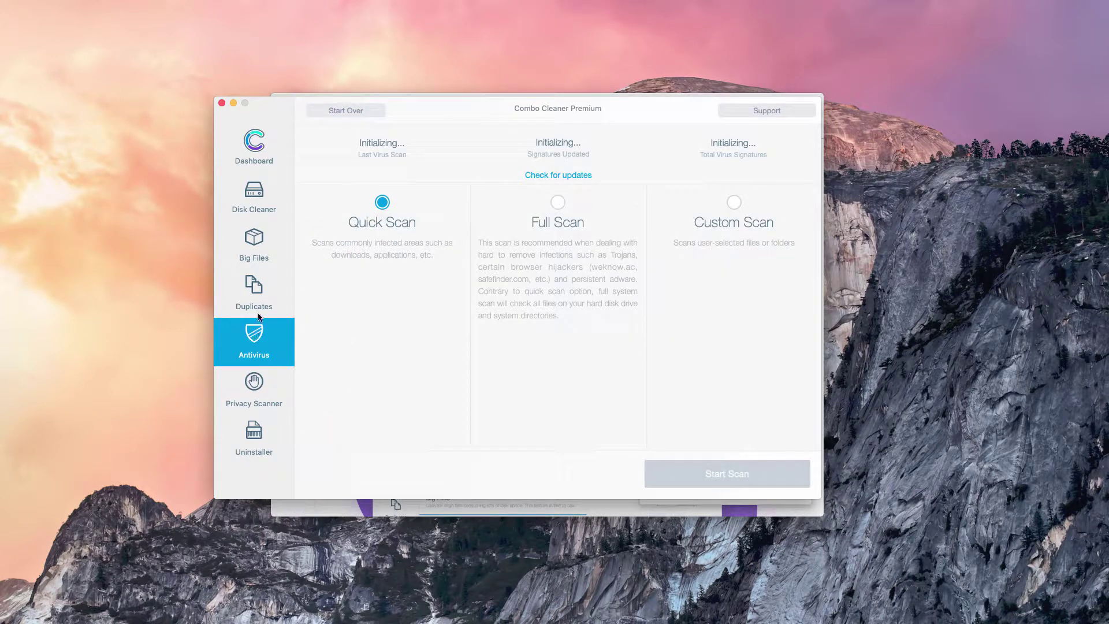
left_click(252, 194)
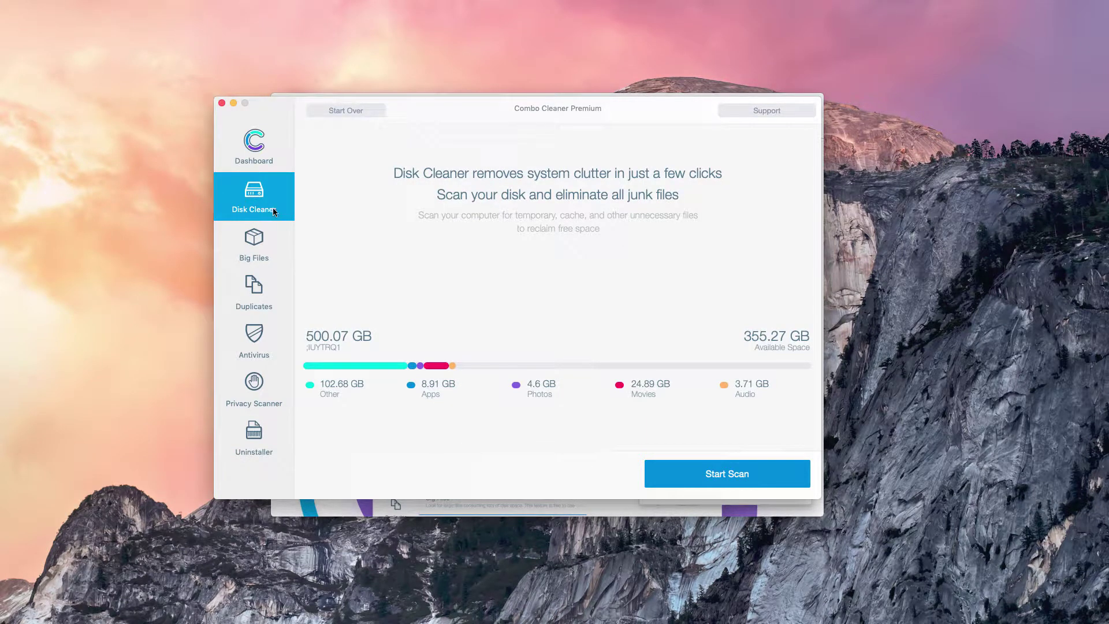
left_click(256, 146)
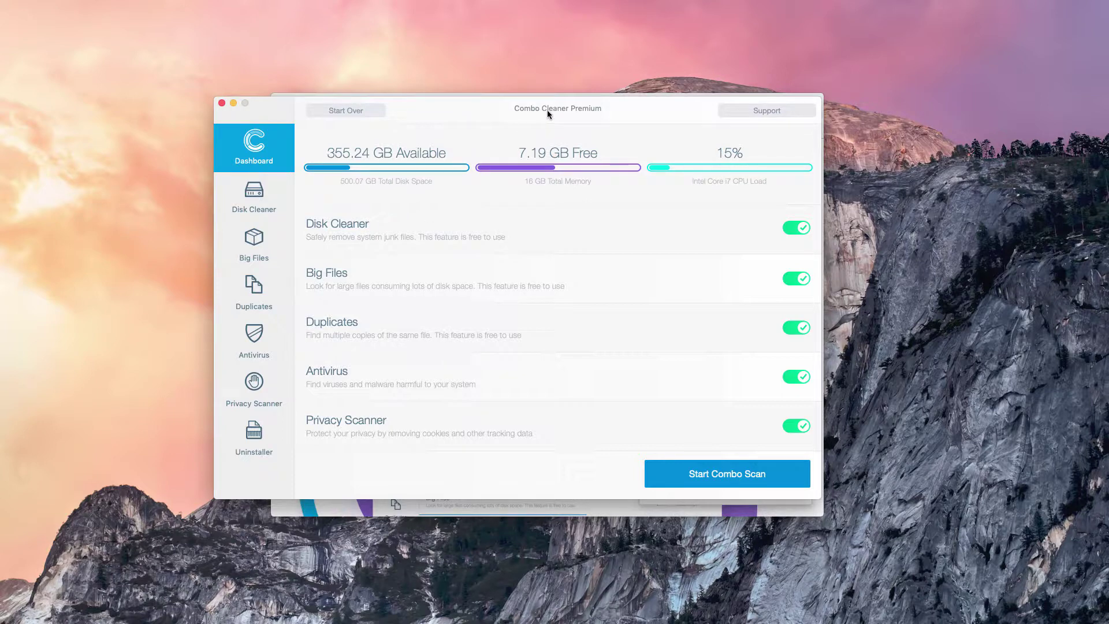
left_click(729, 474)
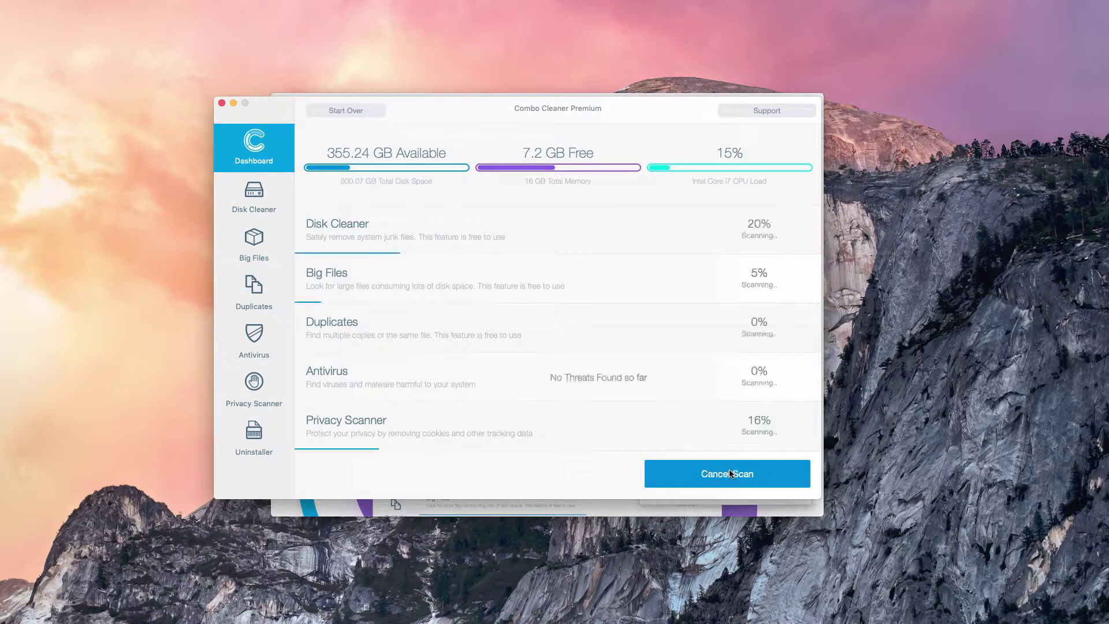